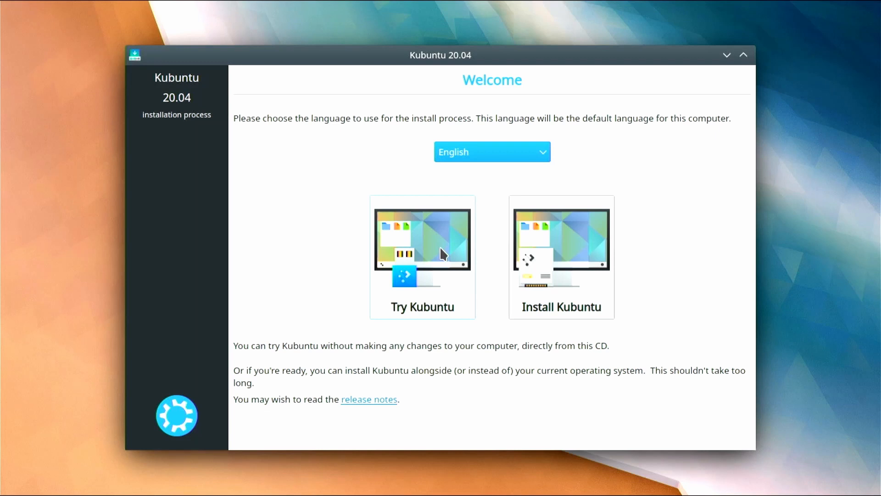
- Start the Kubuntu installation in English and set the keyboard layout to English (UK)
click(575, 245)
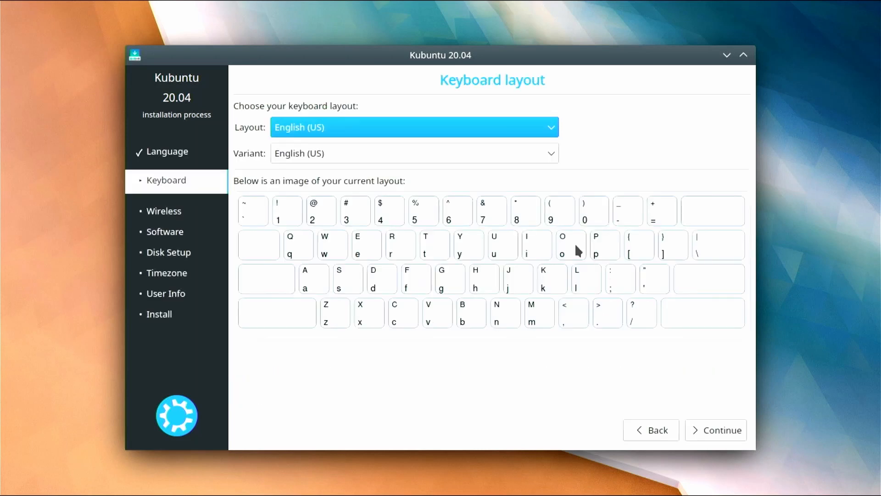
click(554, 127)
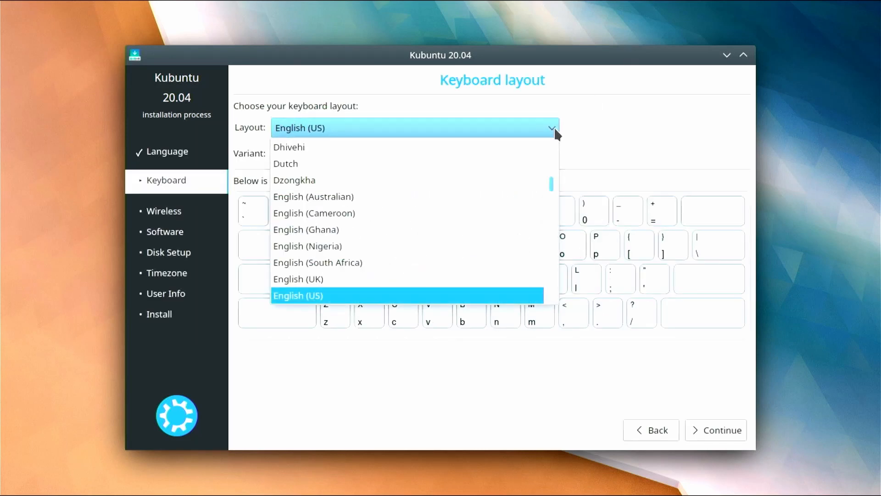
click(434, 280)
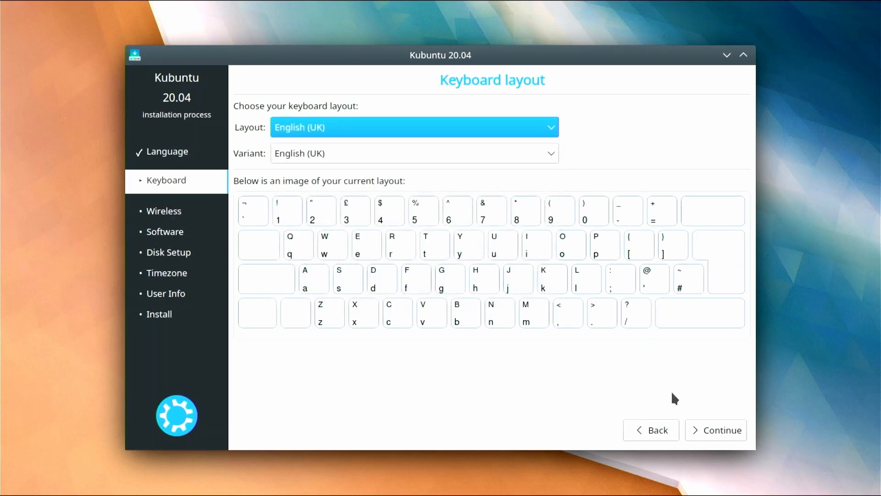
click(705, 434)
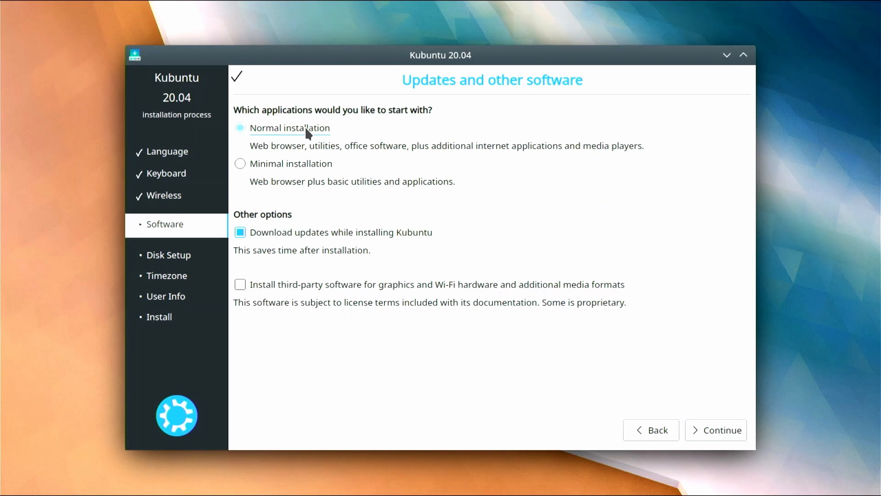
- Choose the normal installation and include third-party software for graphics, Wi-Fi hardware and additional media formats
click(305, 127)
click(235, 284)
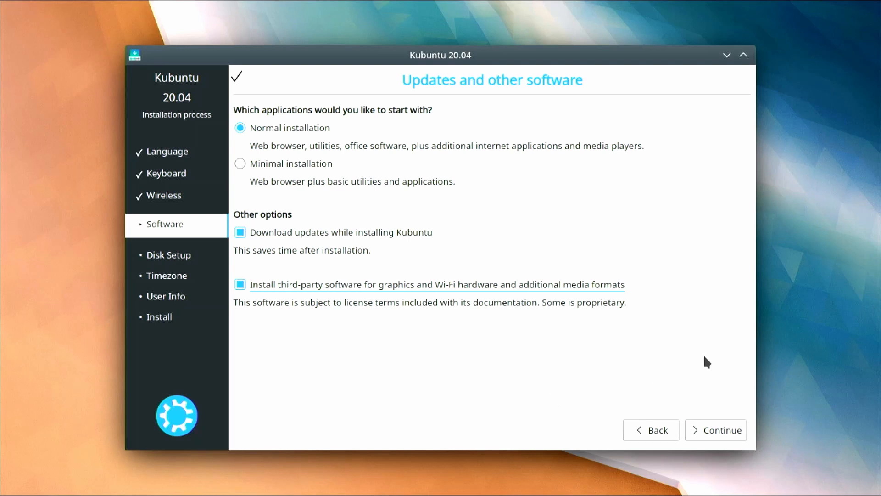
click(709, 432)
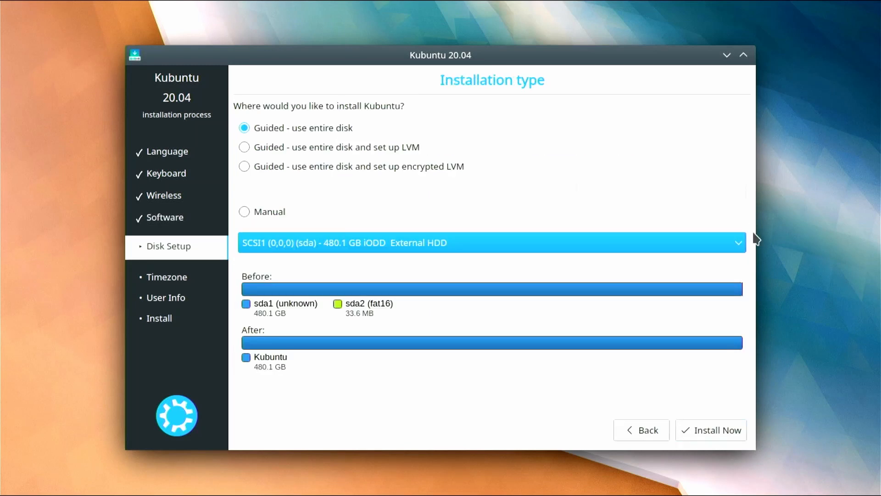
- Install to the entire 500.1 GB ATA CT500MX500SSD1 disk (sdb) and approve writing the partition changes
click(740, 242)
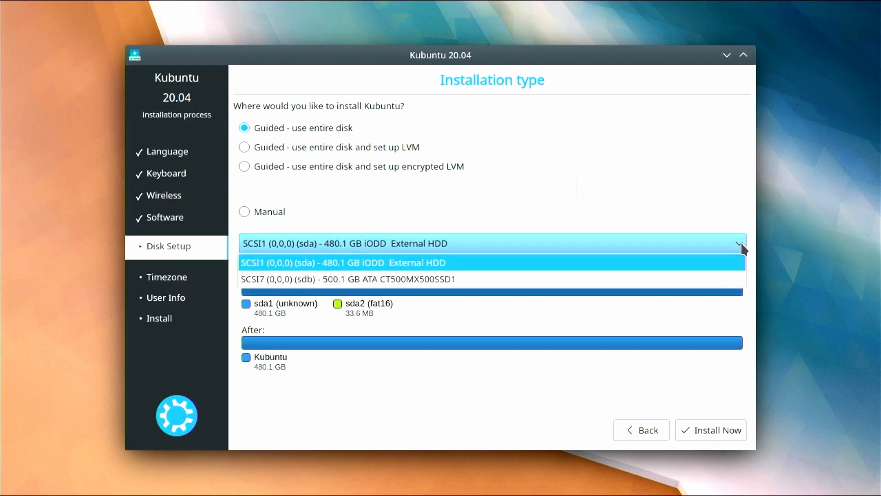
click(665, 284)
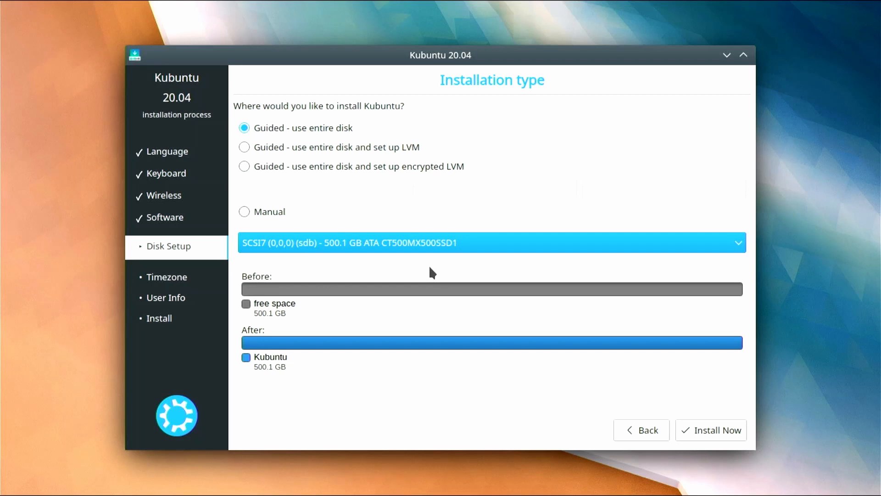
click(460, 247)
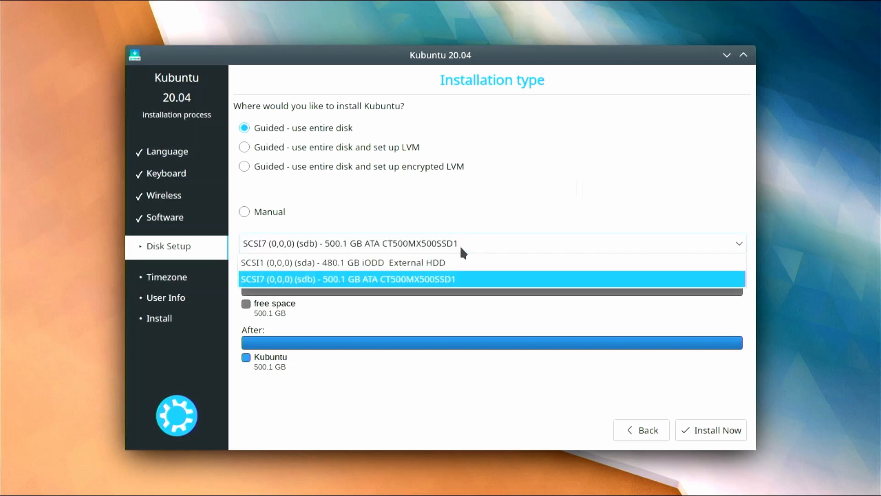
click(460, 245)
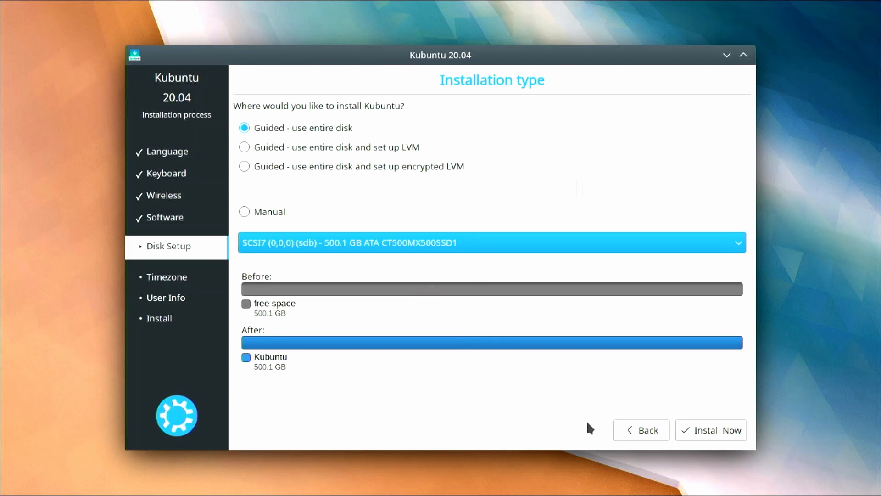
click(722, 429)
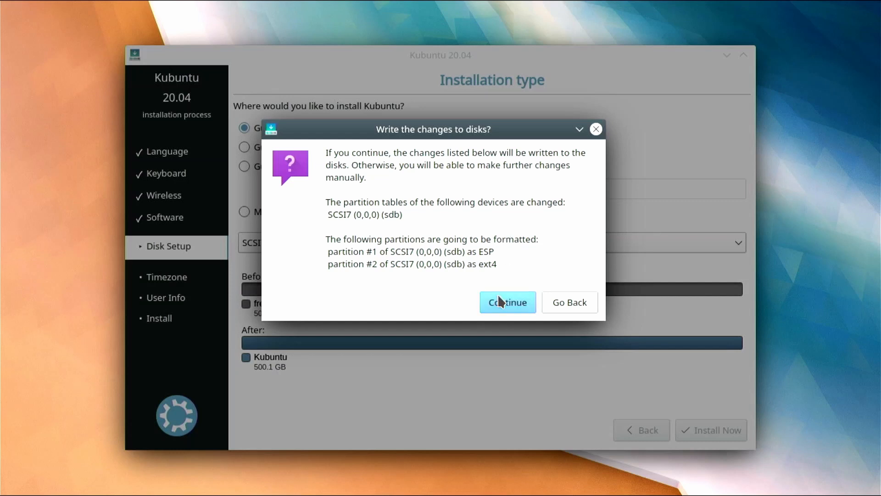
click(494, 306)
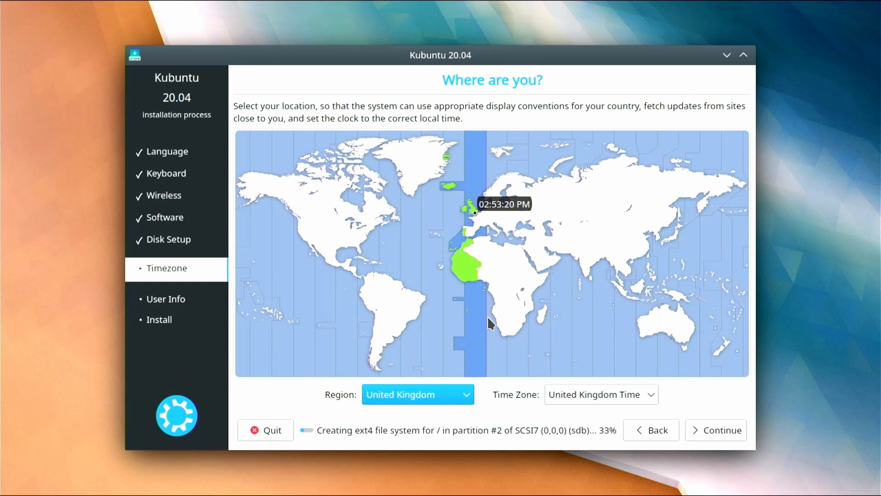
- Accept the United Kingdom time zone and enter TECCS as the new account's name
click(704, 434)
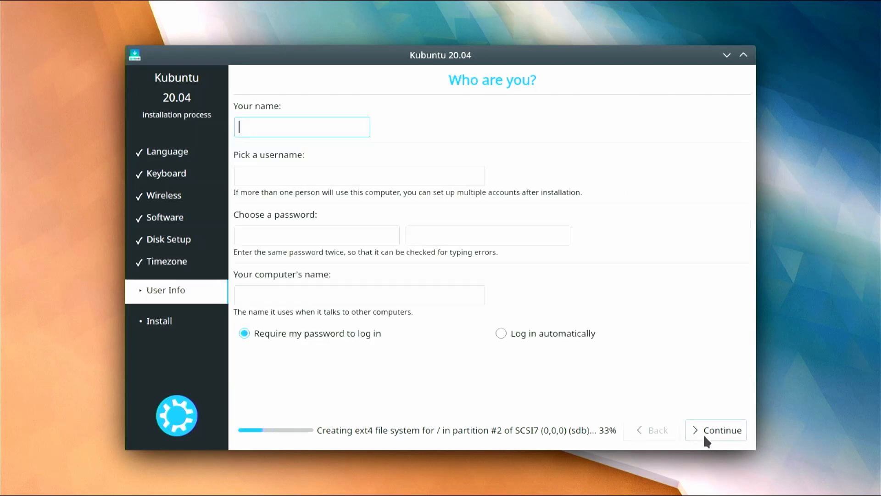
text(TECCS)
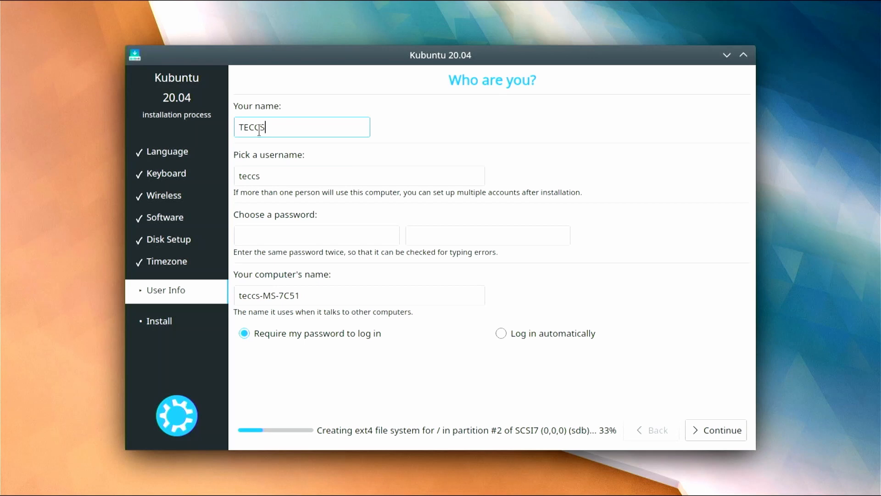
click(283, 172)
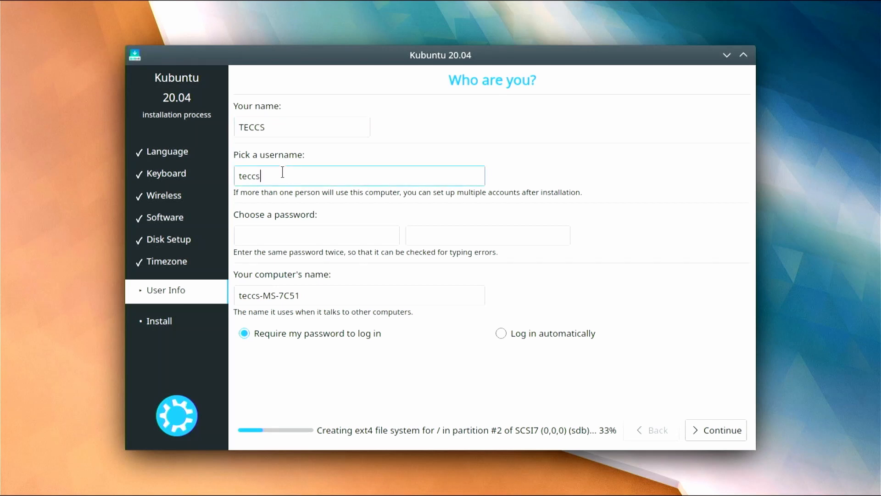
- Enter the account password in both password fields, correcting the repeated entry, and proceed with the installation
click(268, 229)
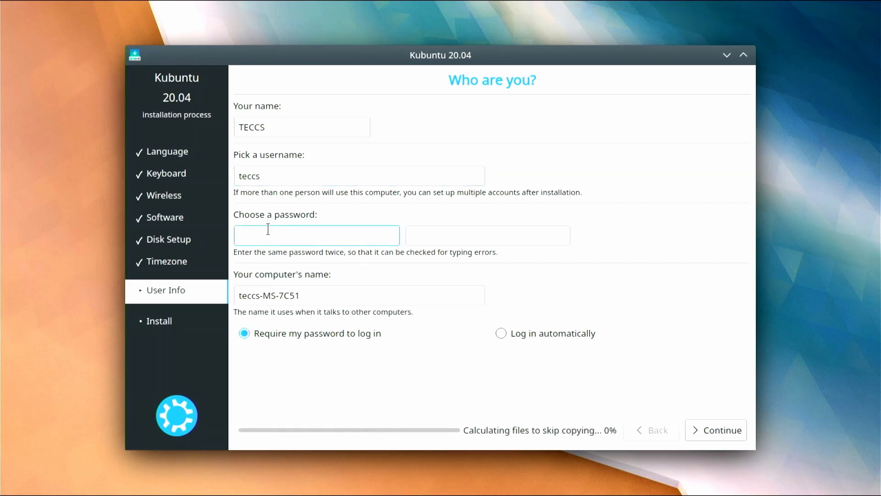
text(•••••••••••)
click(456, 230)
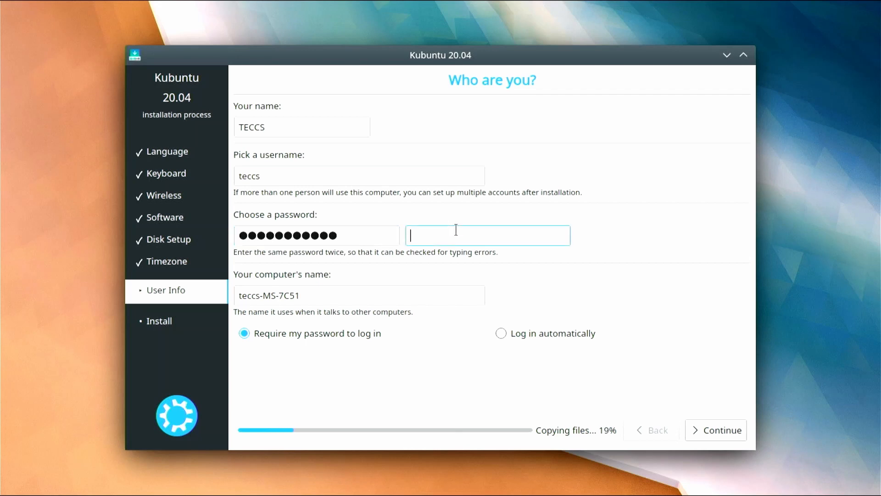
text(•••••••)
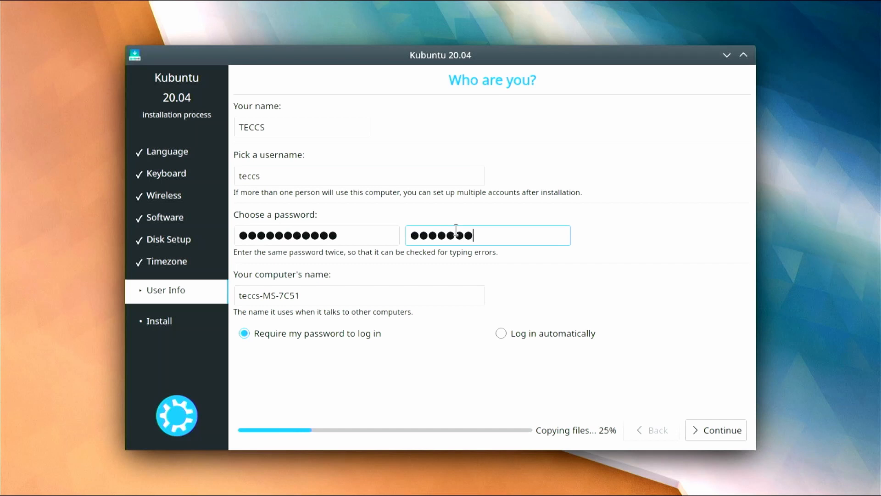
key(BackSpace)
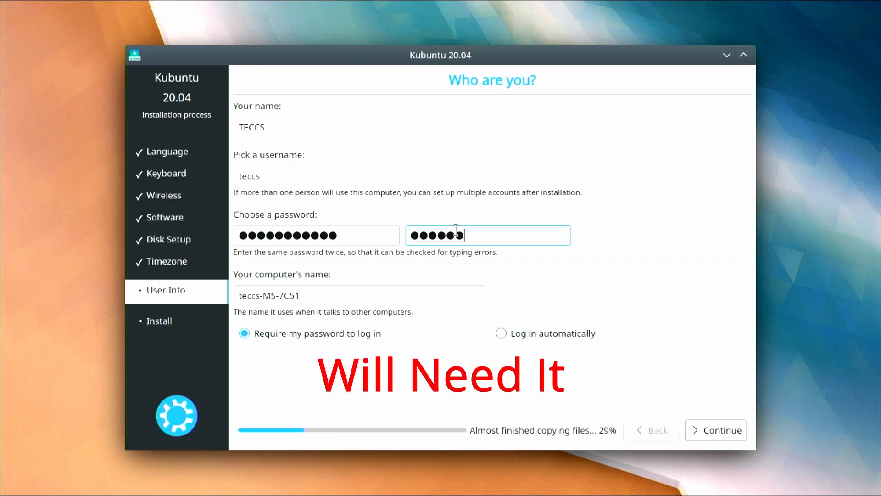
key(BackSpace)
key(BackSpace)
key(BackSpace)
key(BackSpace)
key(BackSpace)
key(BackSpace)
text(•••••••••••)
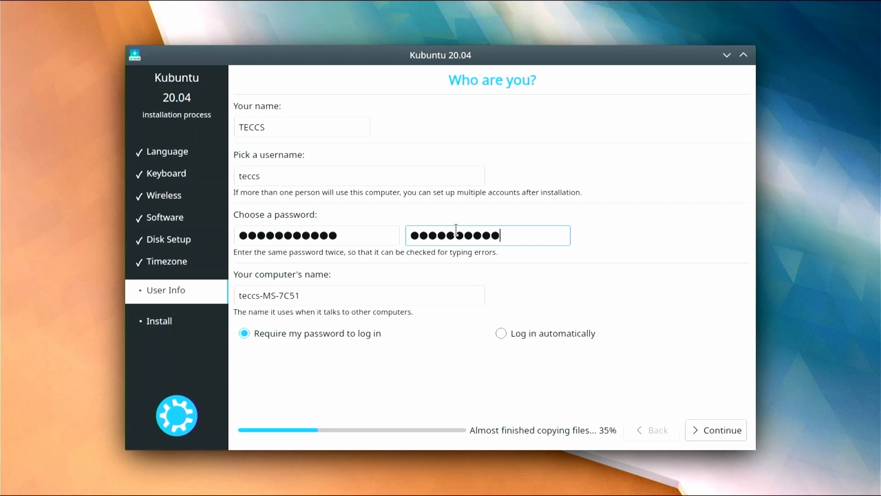
text(•)
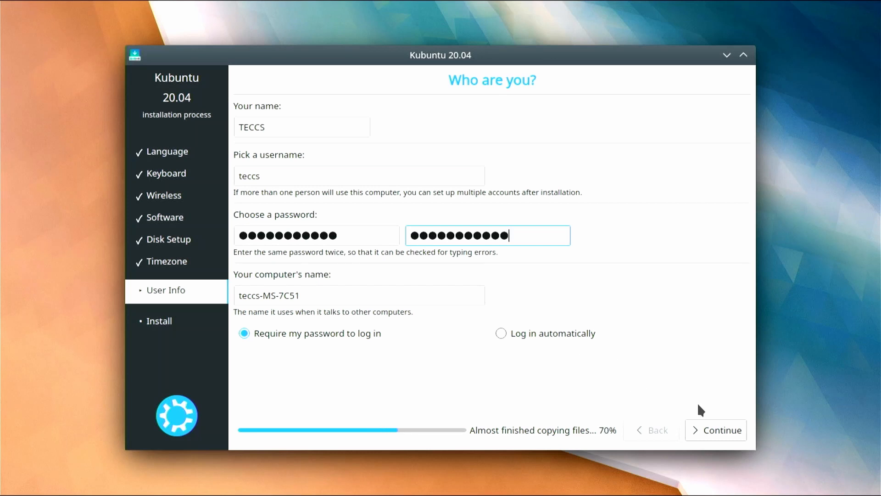
click(710, 428)
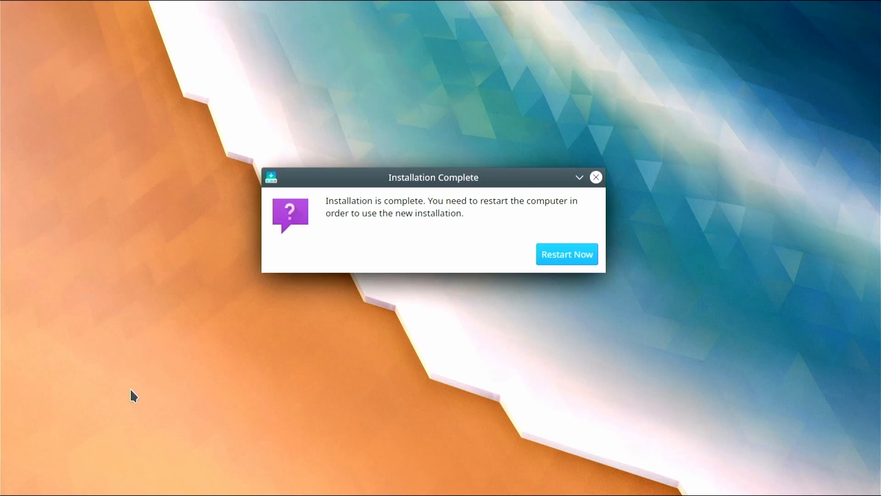
- Restart into the new installation and log in to the TECCS account with the account password
click(553, 251)
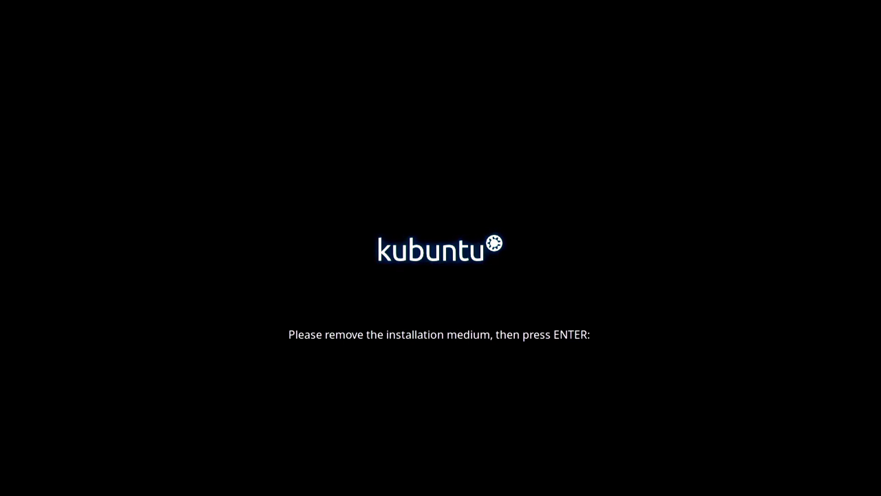
key(Return)
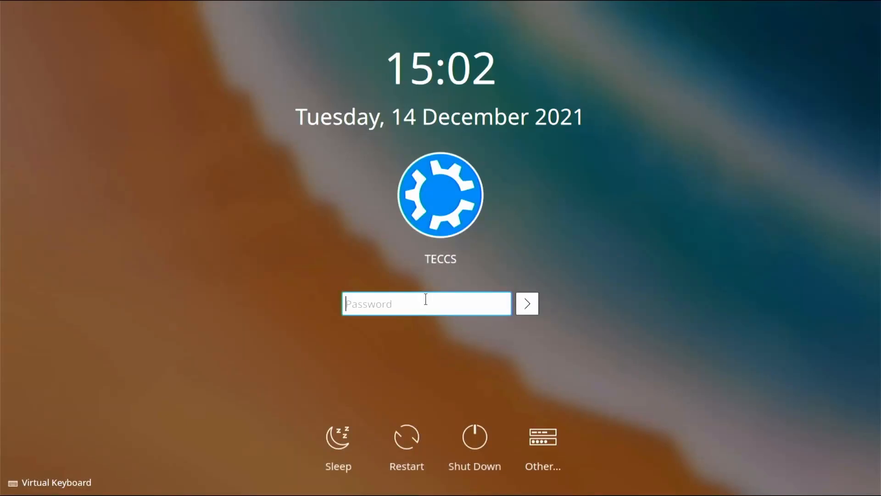
text(**********)
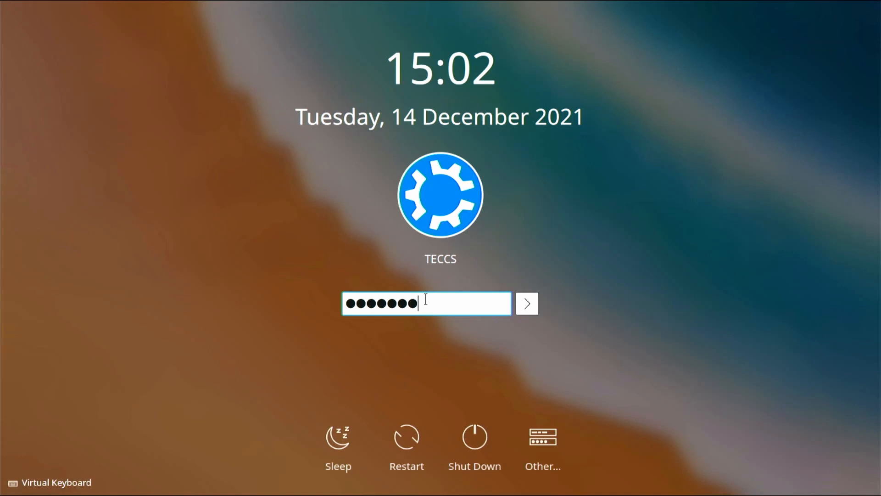
text(*)
key(Return)
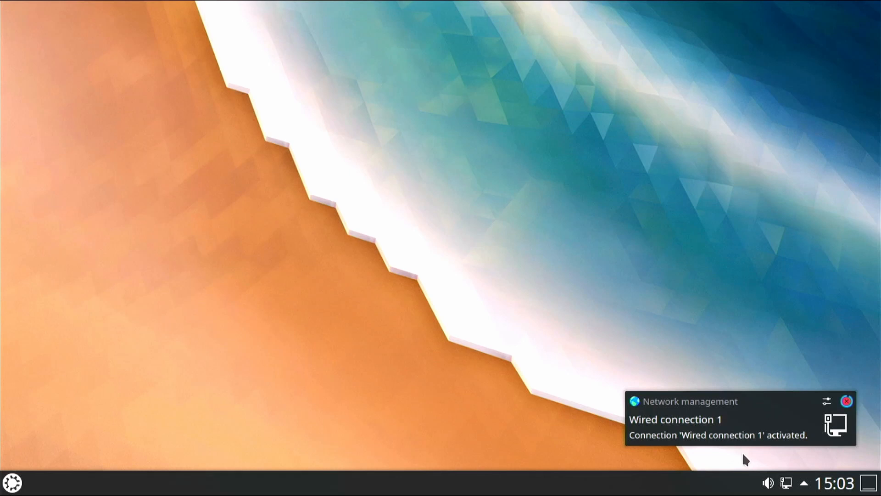
- Check the active network connections and close the network overview
click(786, 484)
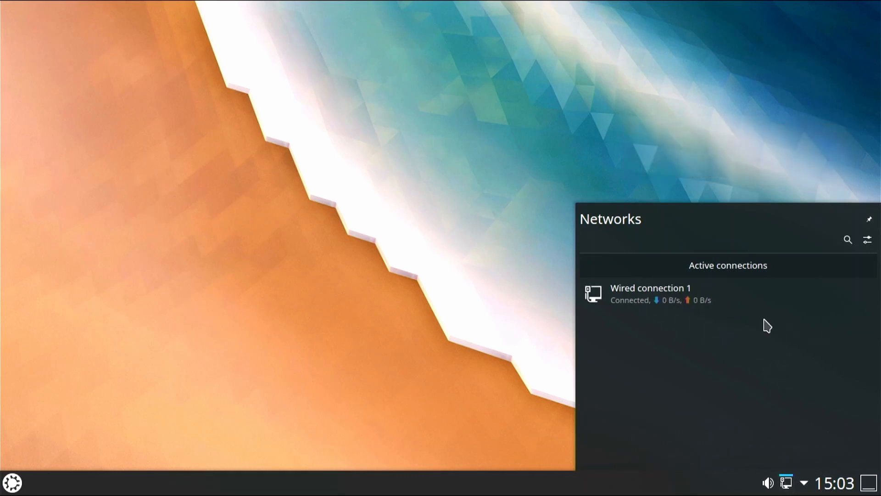
click(284, 314)
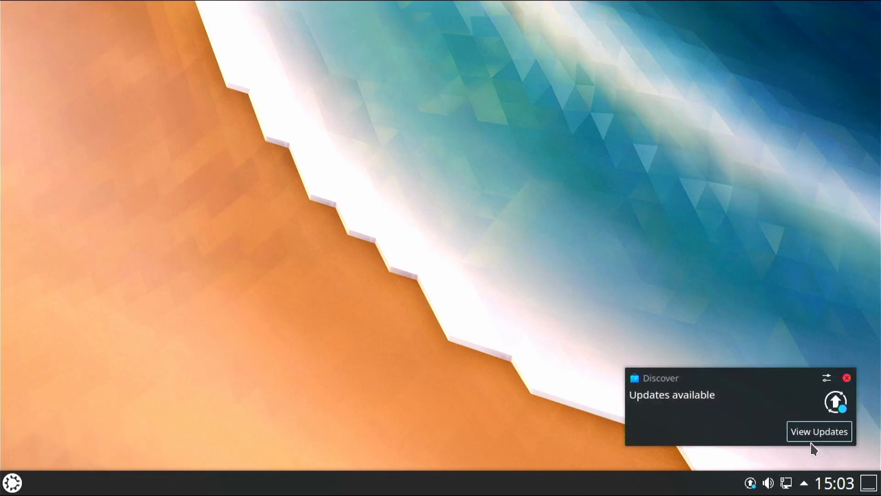
- Install all available updates in Discover, authorising with the account password, and minimise its window while they run
click(816, 436)
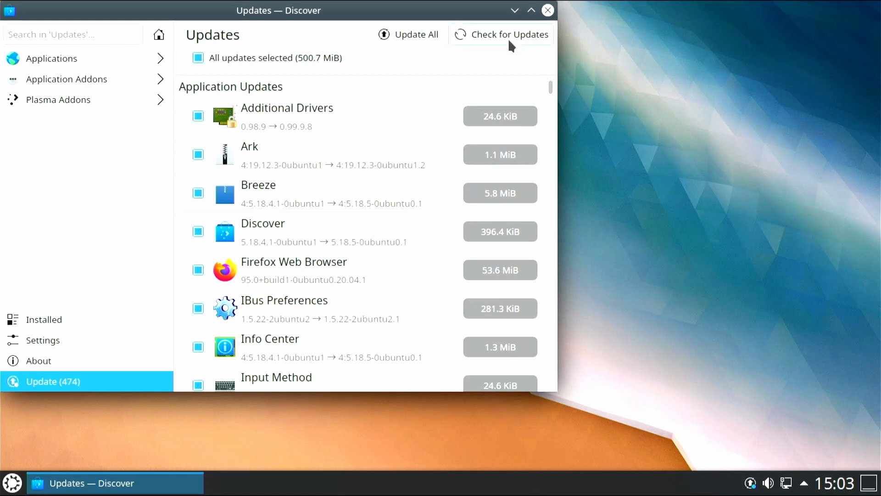
click(427, 33)
text(•••••••••••)
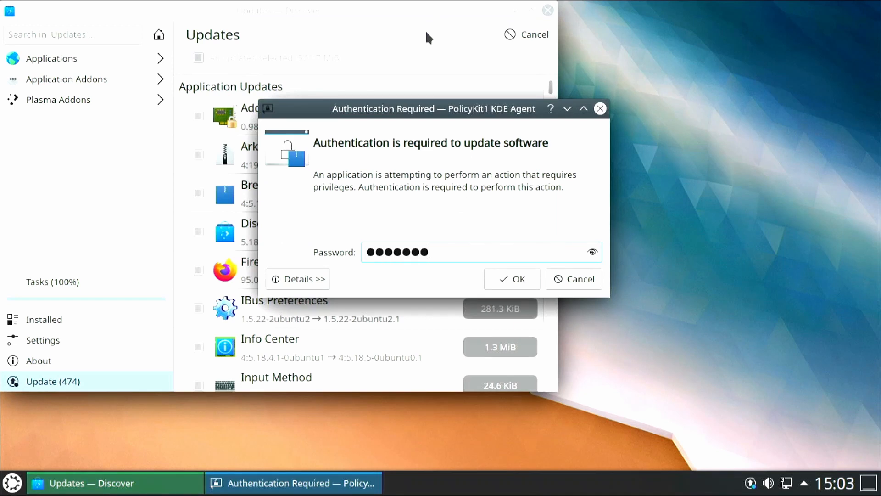
key(Return)
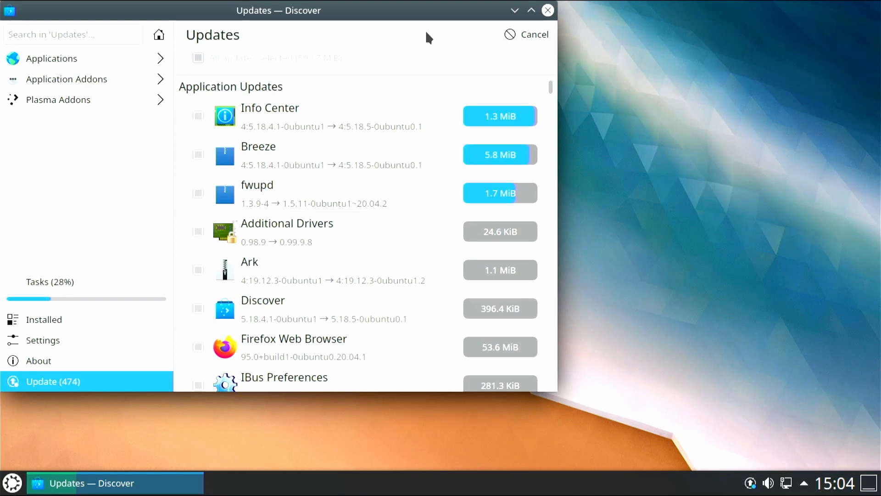
click(512, 11)
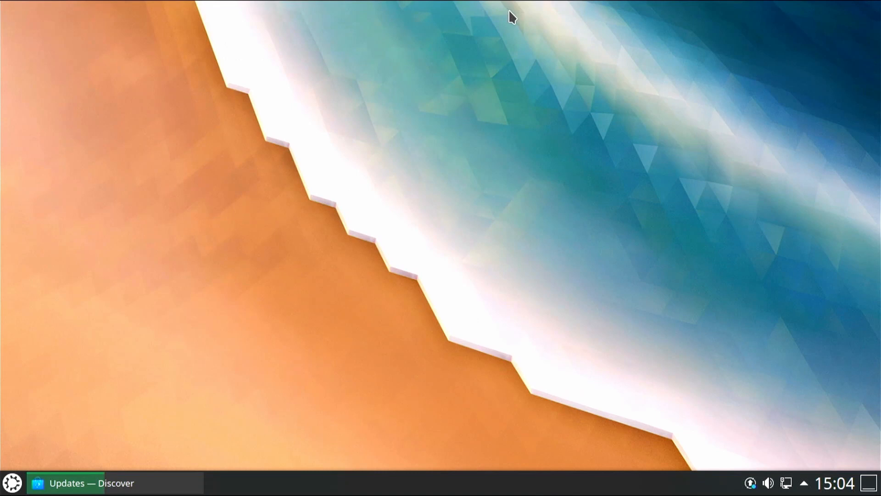